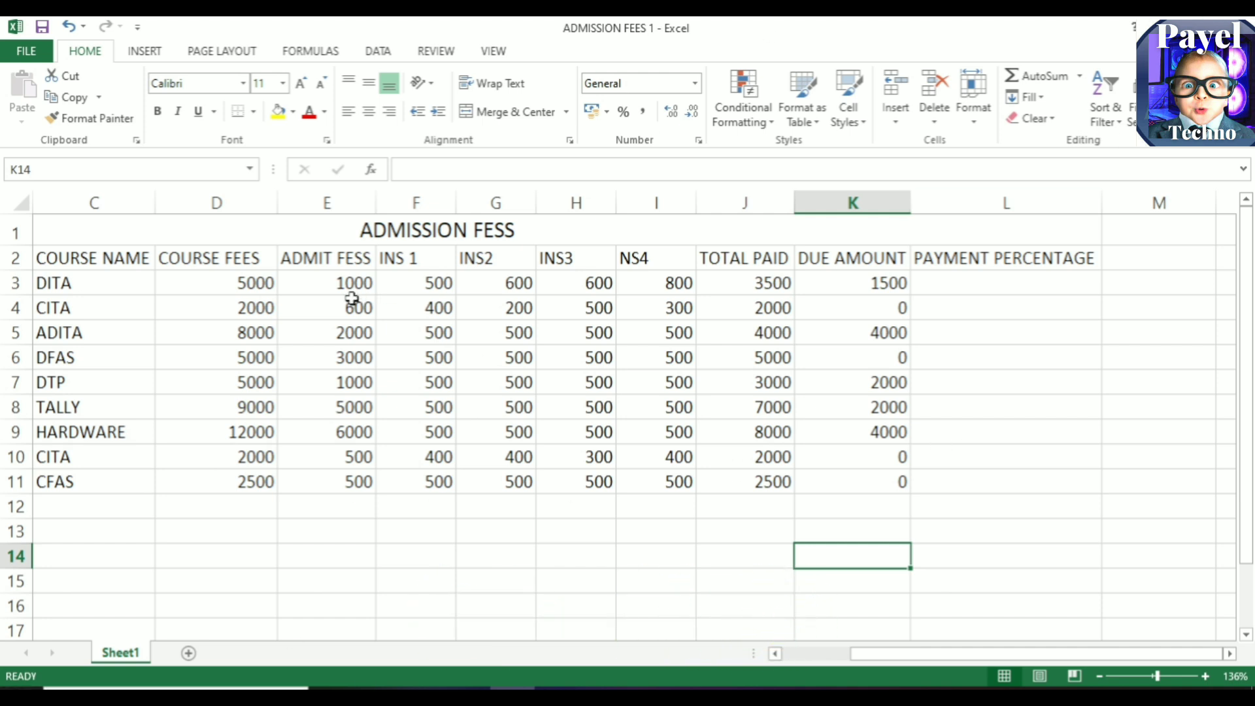
pyautogui.moveTo(260, 263); pyautogui.dragTo(327, 382)
pyautogui.moveTo(111, 283); pyautogui.dragTo(168, 322)
pyautogui.click(197, 290)
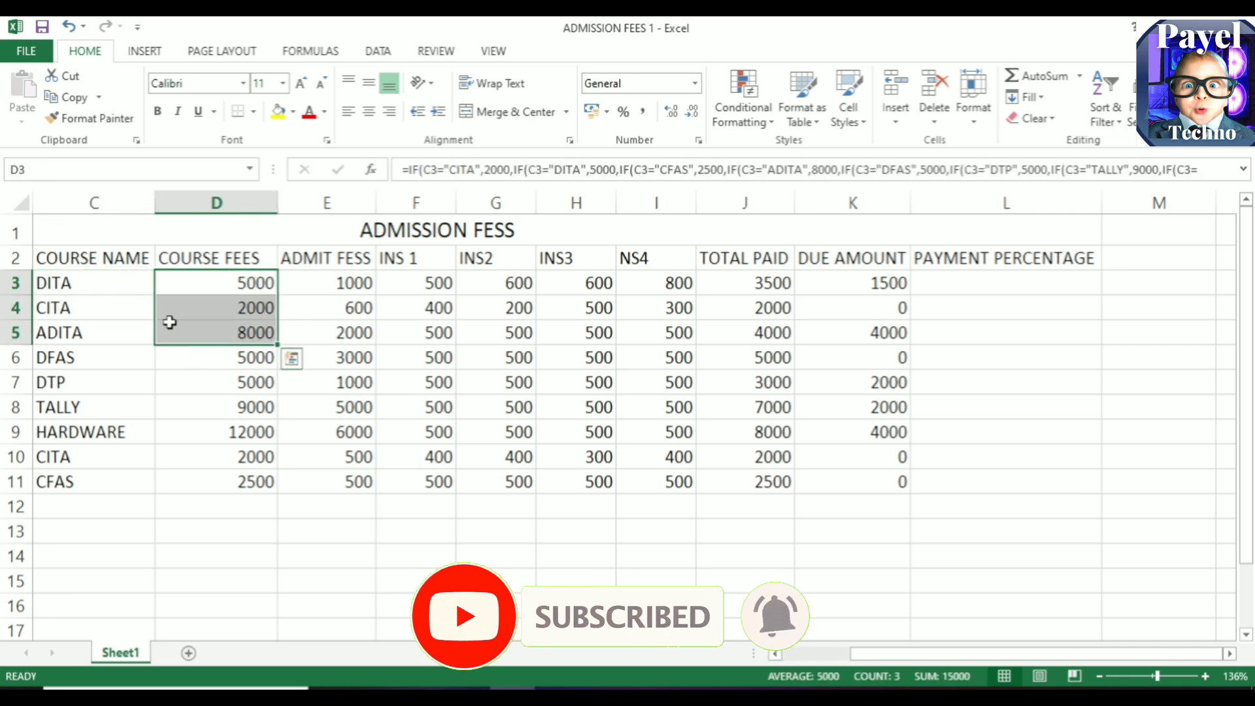
# - Test the course fee formula by changing the course name in C3 to cita, and restore it to DITA
pyautogui.click(104, 281)
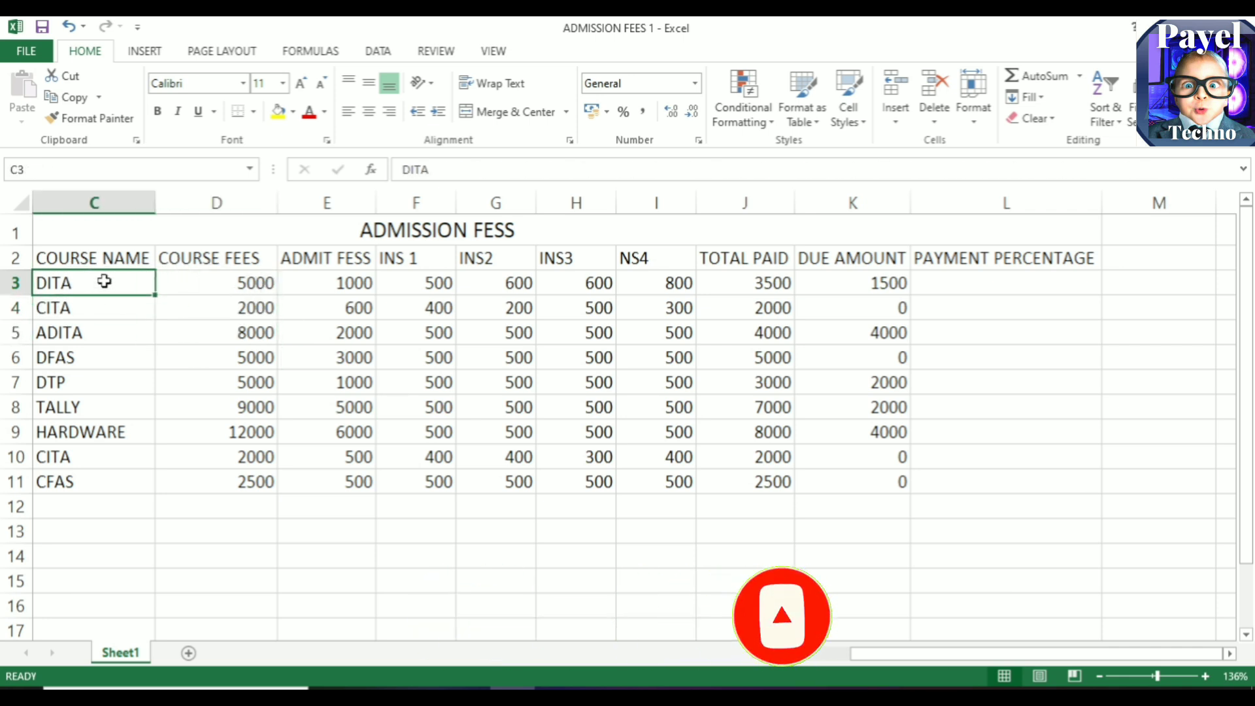
pyautogui.write('cita')
pyautogui.hotkey('ctrl', 'Return')
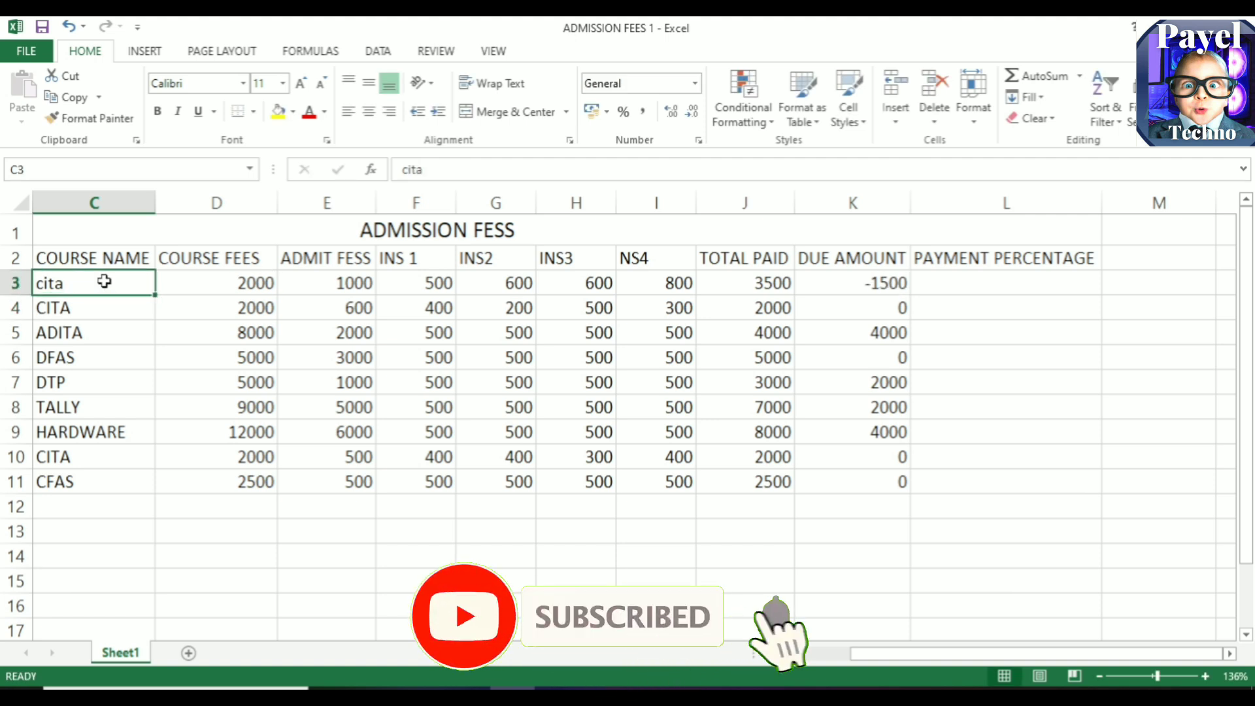
pyautogui.write('D')
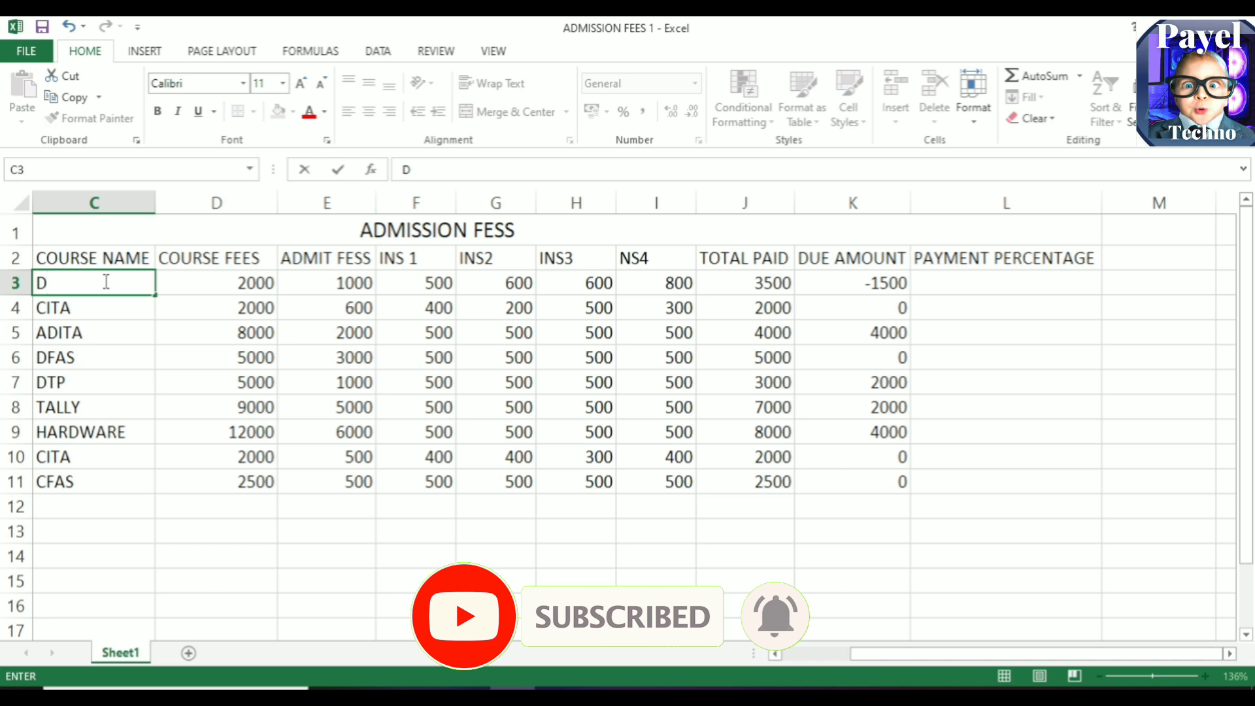
pyautogui.write('OIITA')
pyautogui.press('Return')
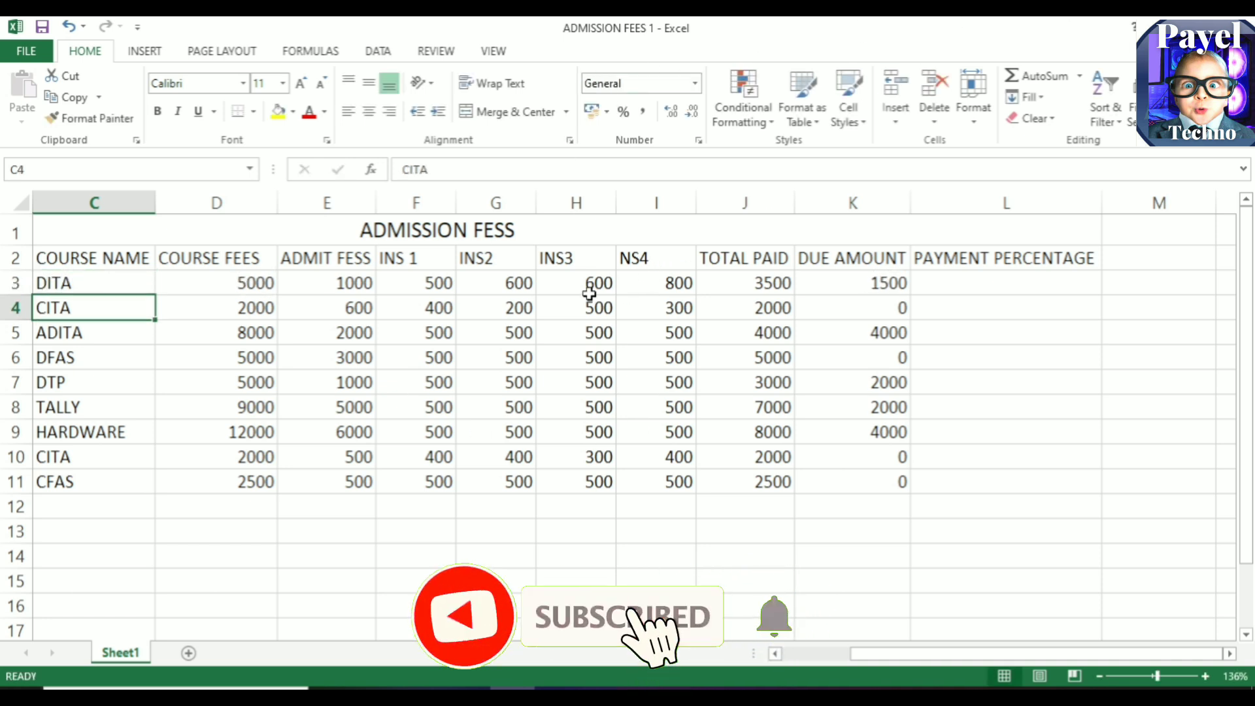
pyautogui.moveTo(345, 262); pyautogui.dragTo(352, 481)
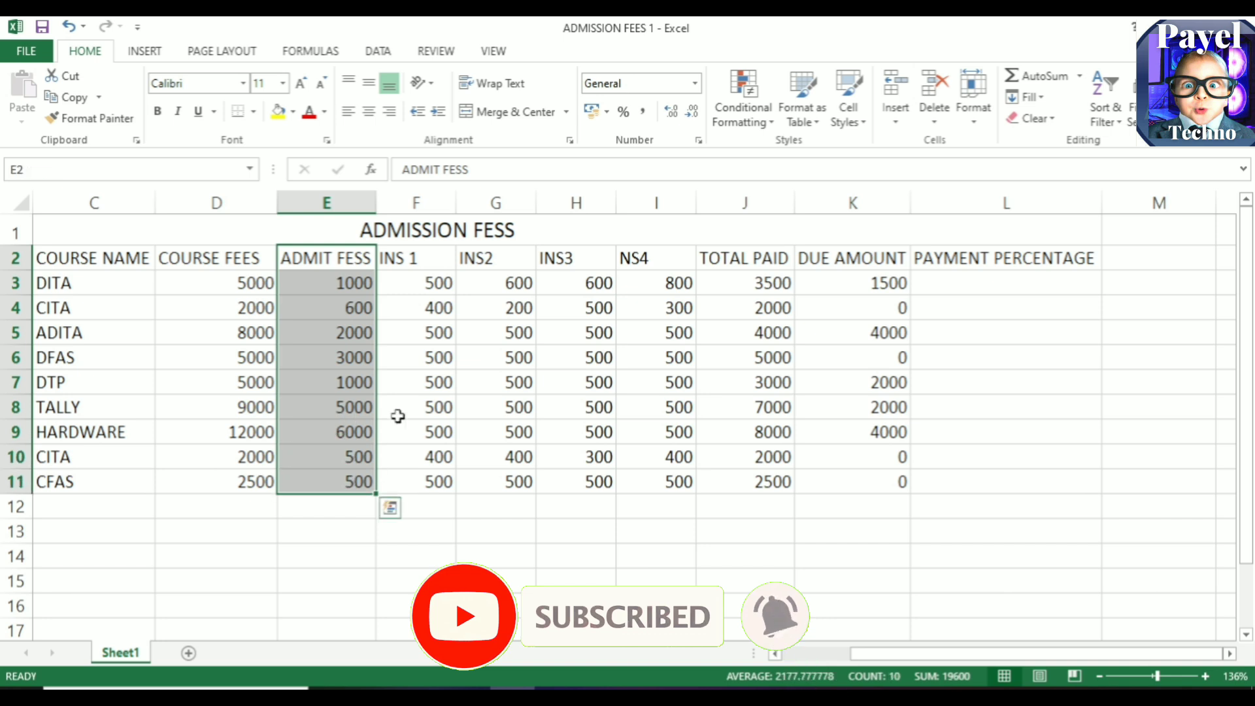
pyautogui.moveTo(432, 261); pyautogui.dragTo(637, 504)
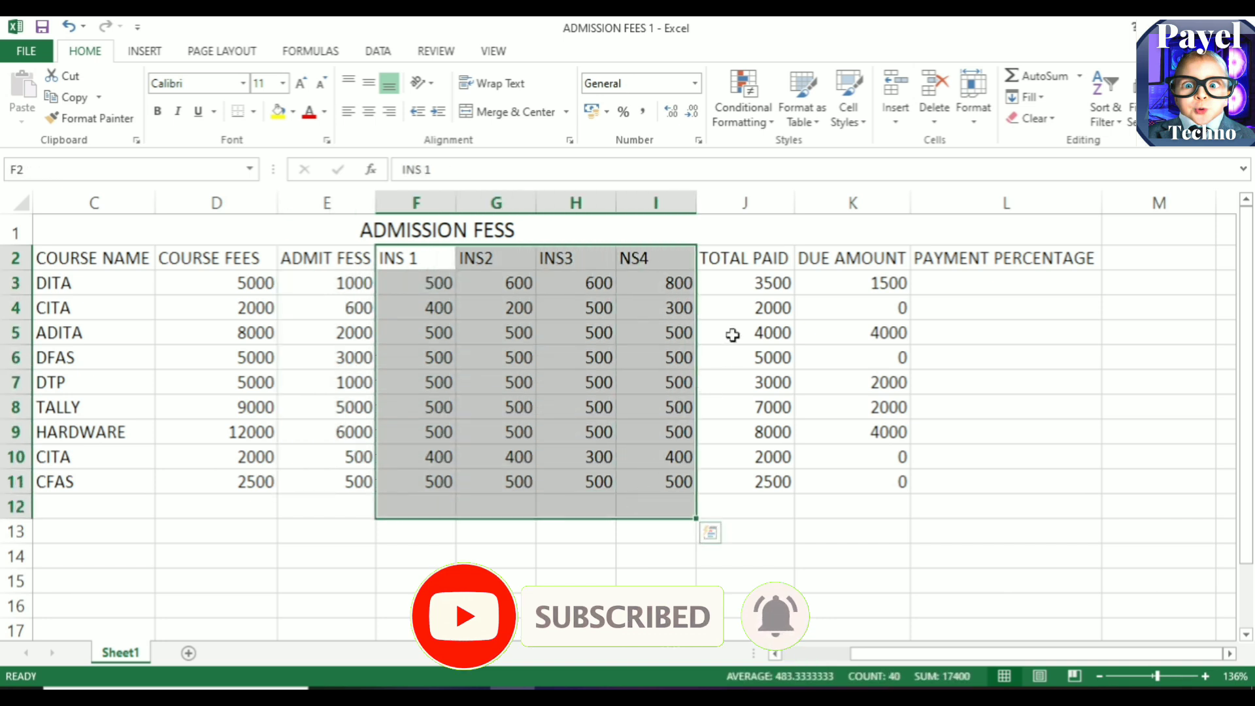
pyautogui.moveTo(865, 258); pyautogui.dragTo(868, 509)
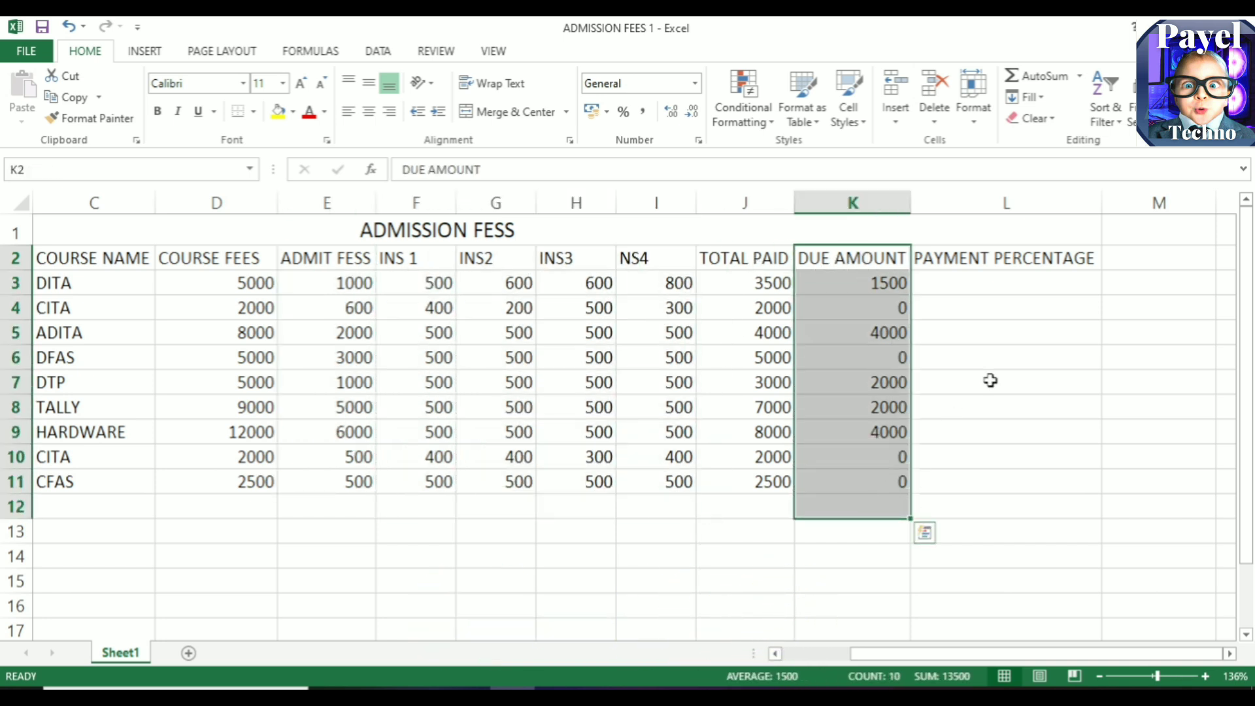
pyautogui.click(1048, 260)
# - Enter the formula =J3/D3*100% in L3 to calculate the first row's payment percentage from total paid and course fees
pyautogui.click(1040, 275)
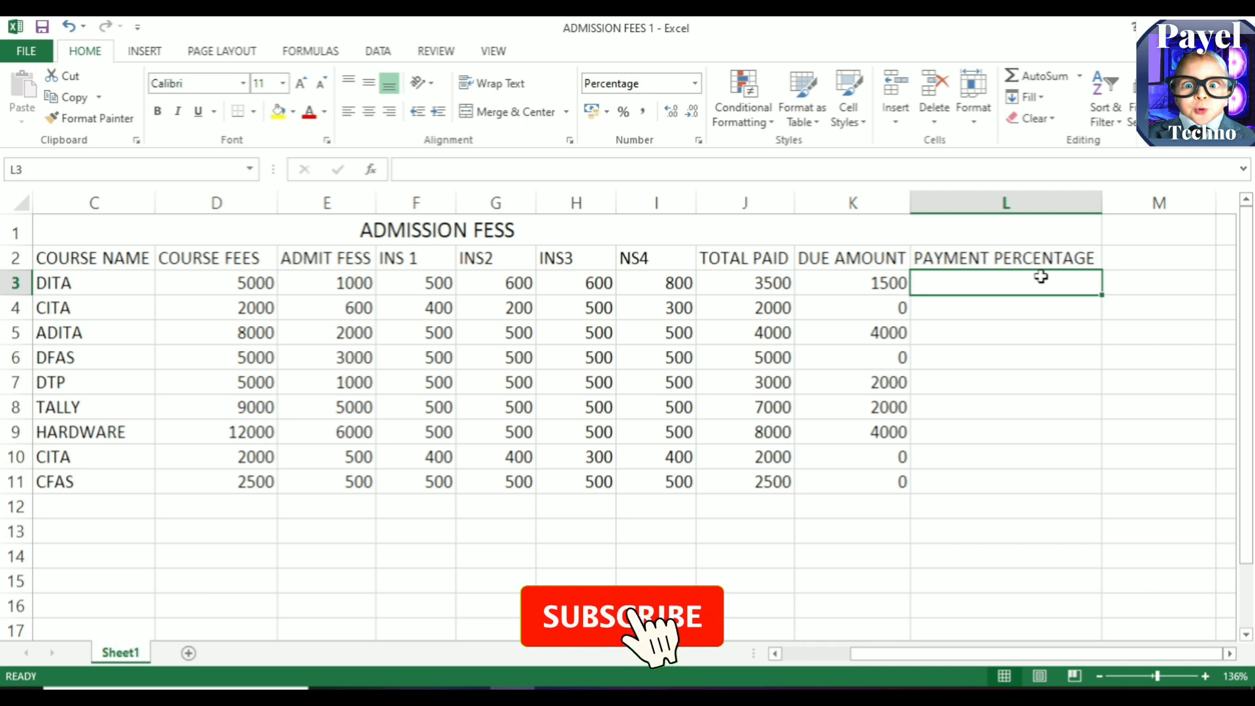
pyautogui.write('=')
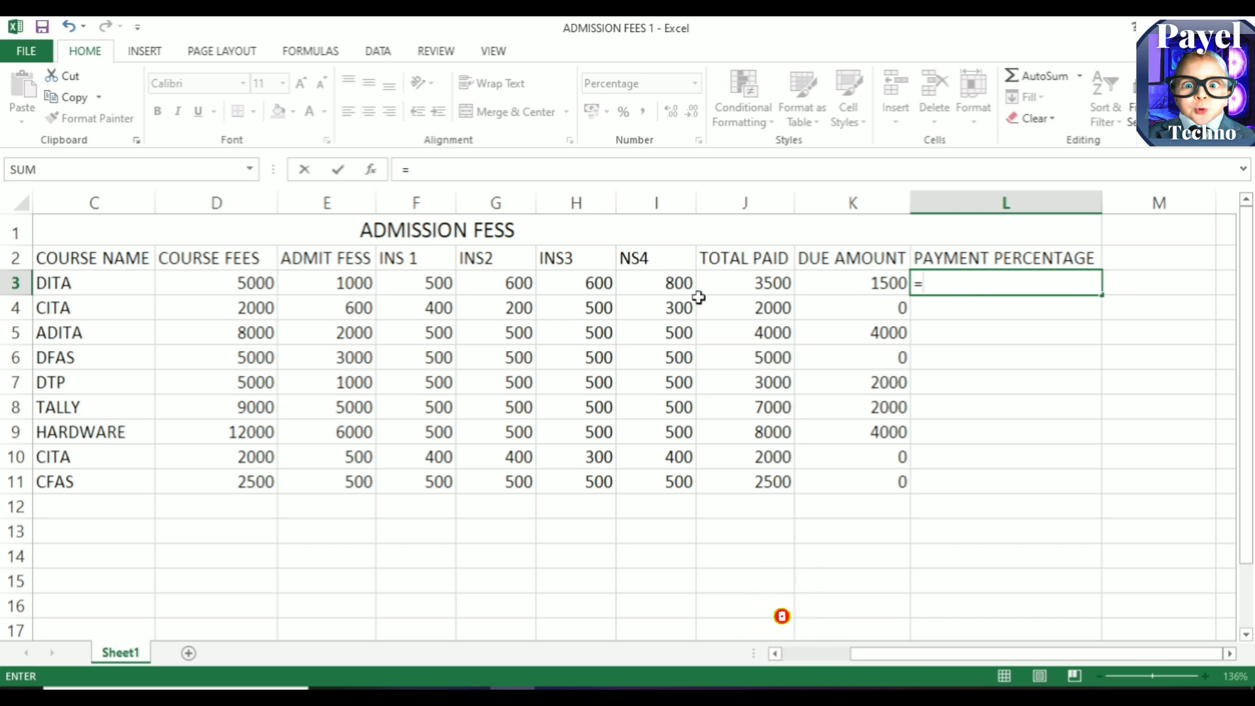
pyautogui.click(745, 279)
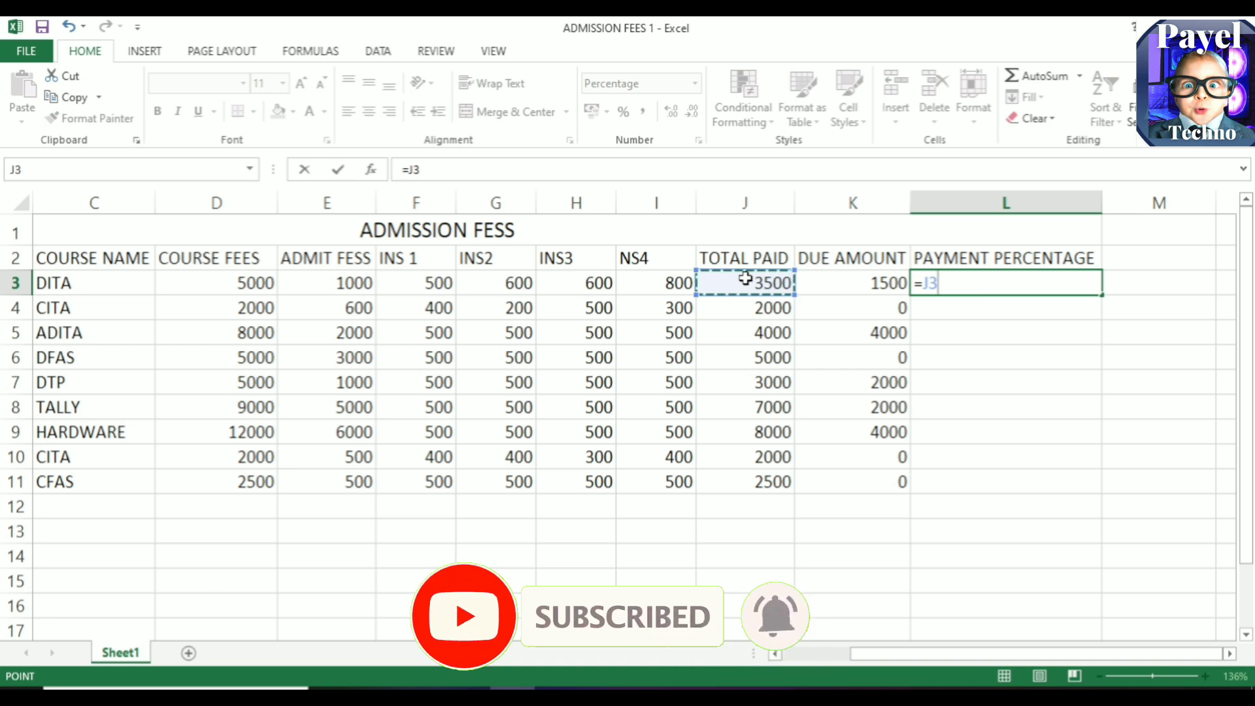
pyautogui.write('/')
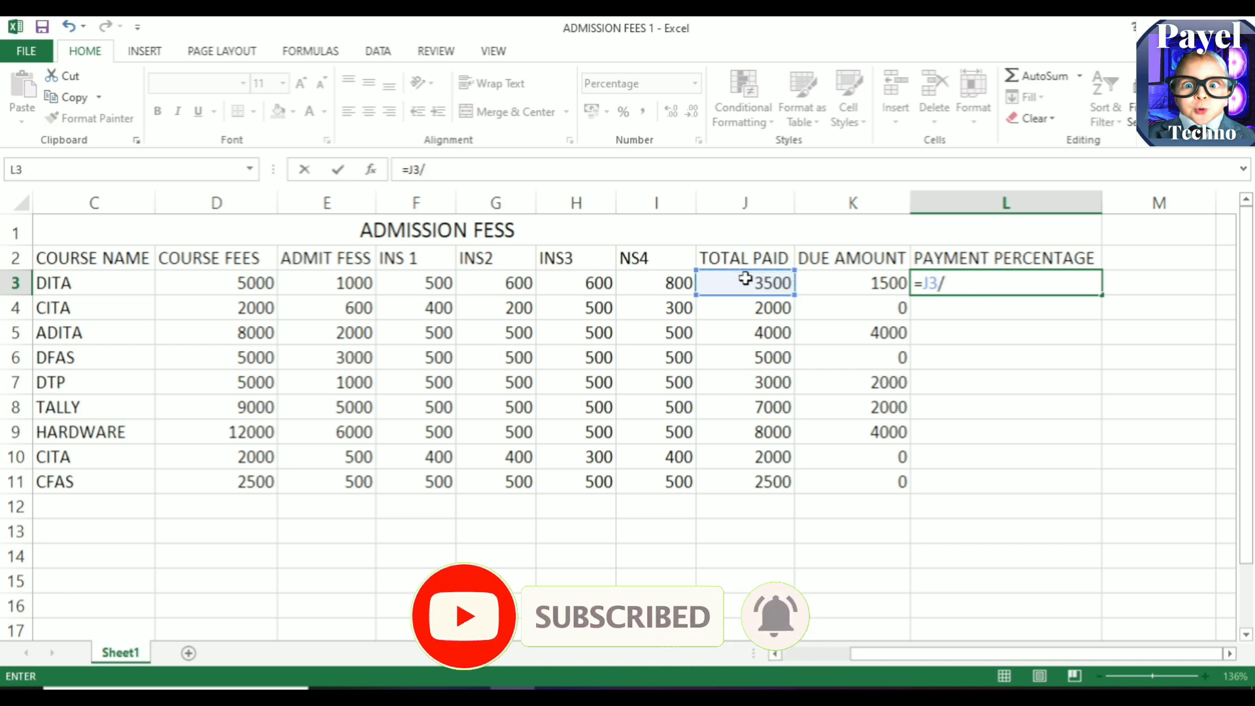
pyautogui.click(249, 286)
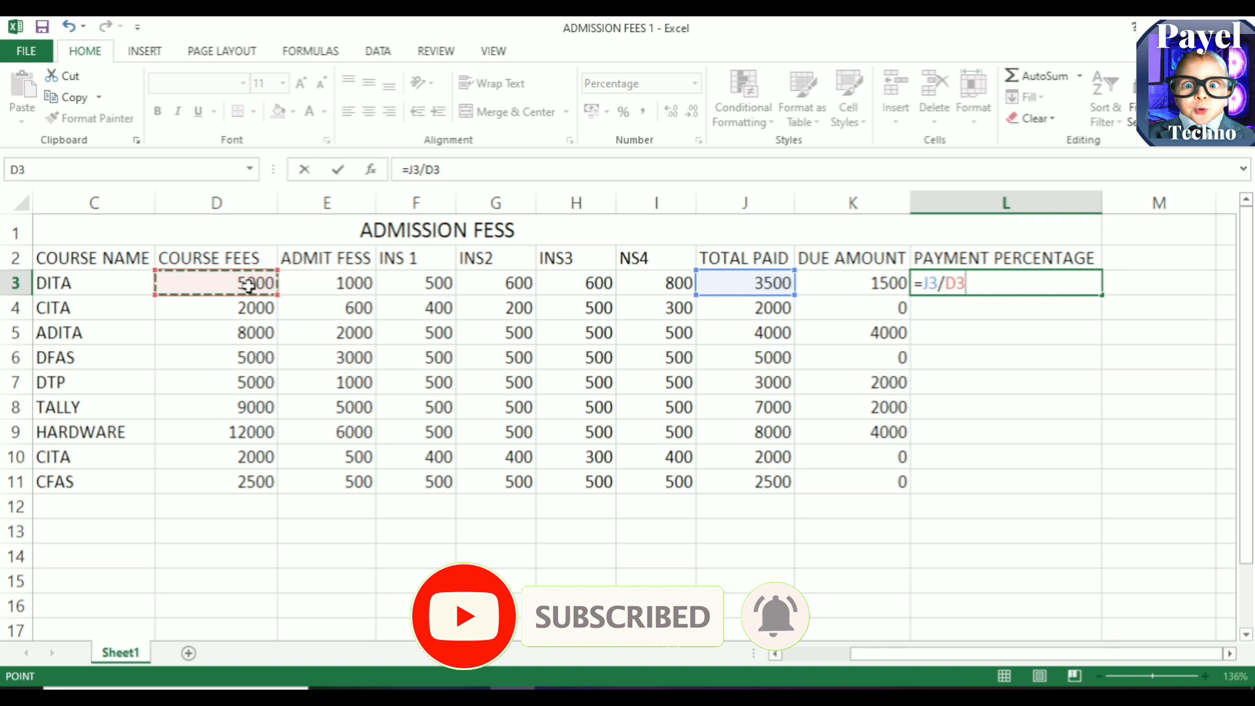
pyautogui.write('*')
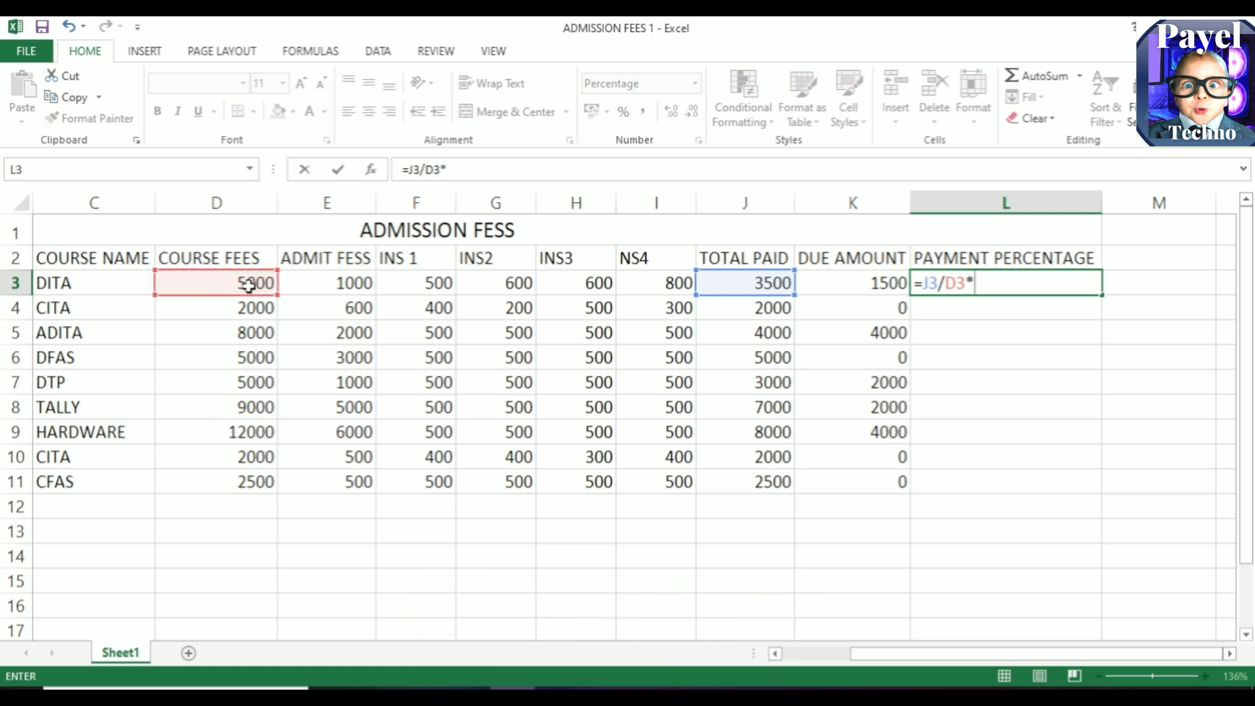
pyautogui.write('100%')
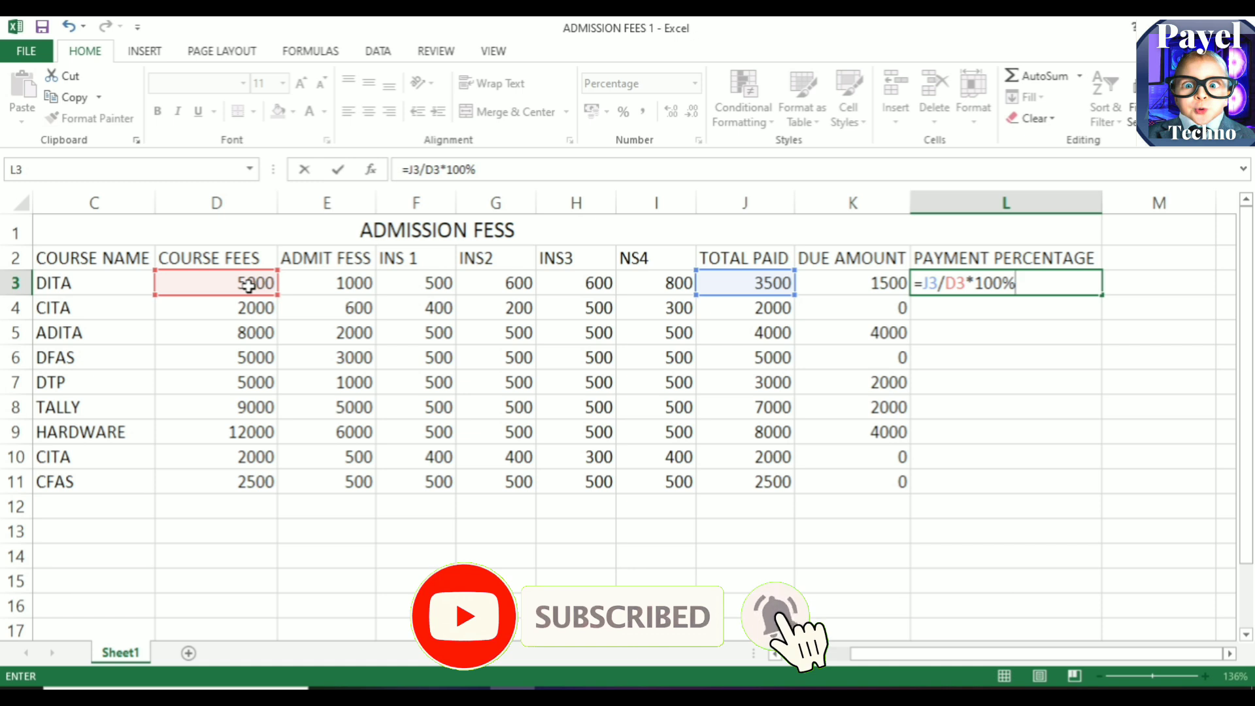
pyautogui.press('Return')
# - Format the payment percentage in L3 as Percentage with no decimal places
pyautogui.click(1036, 286)
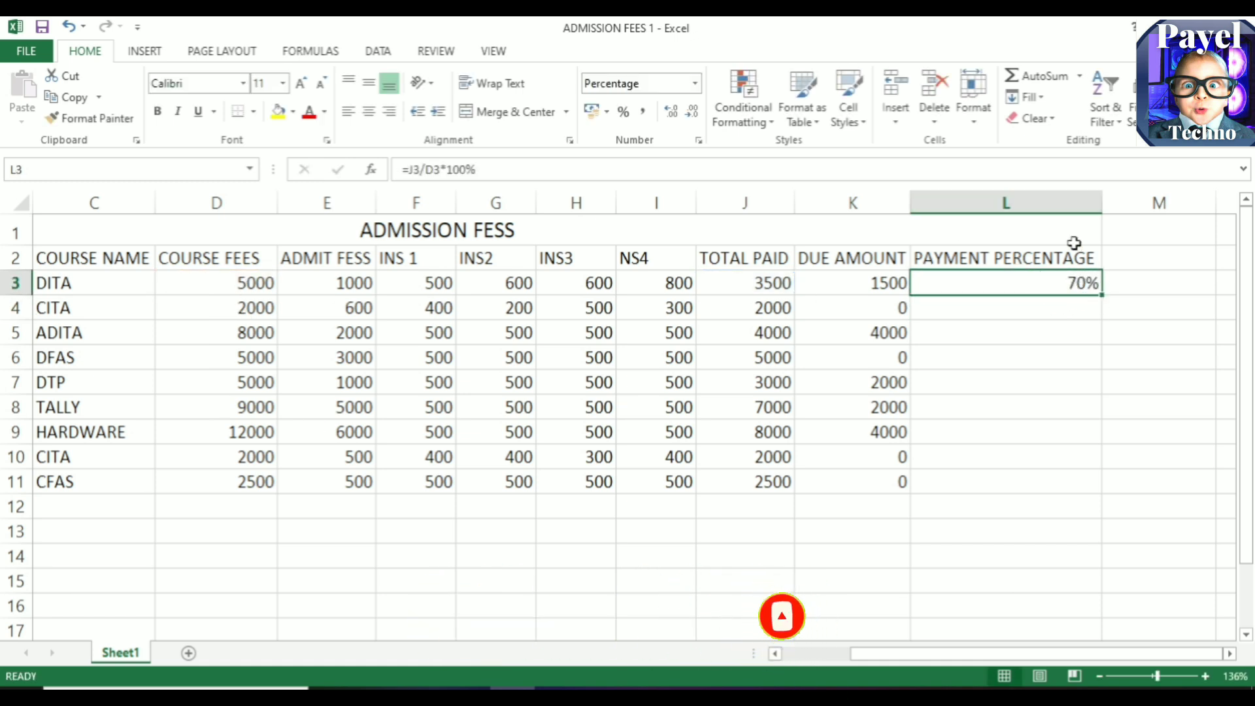
pyautogui.click(693, 83)
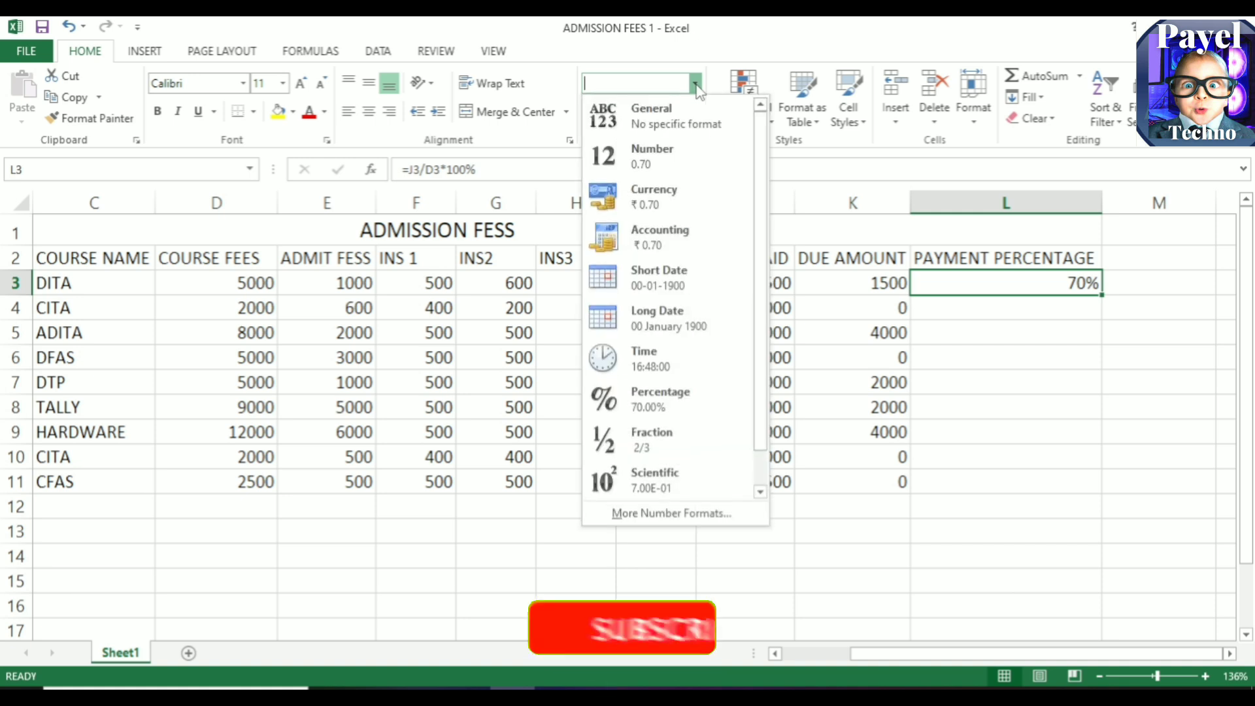
pyautogui.click(643, 400)
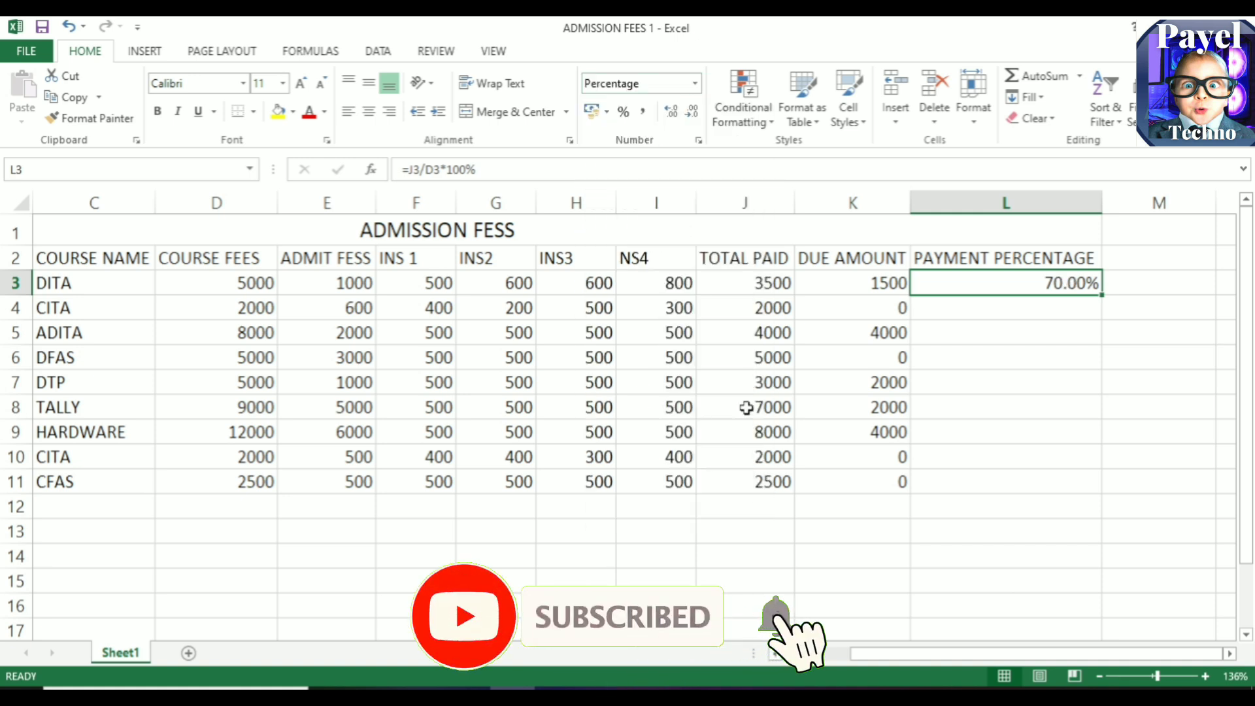
pyautogui.click(694, 112)
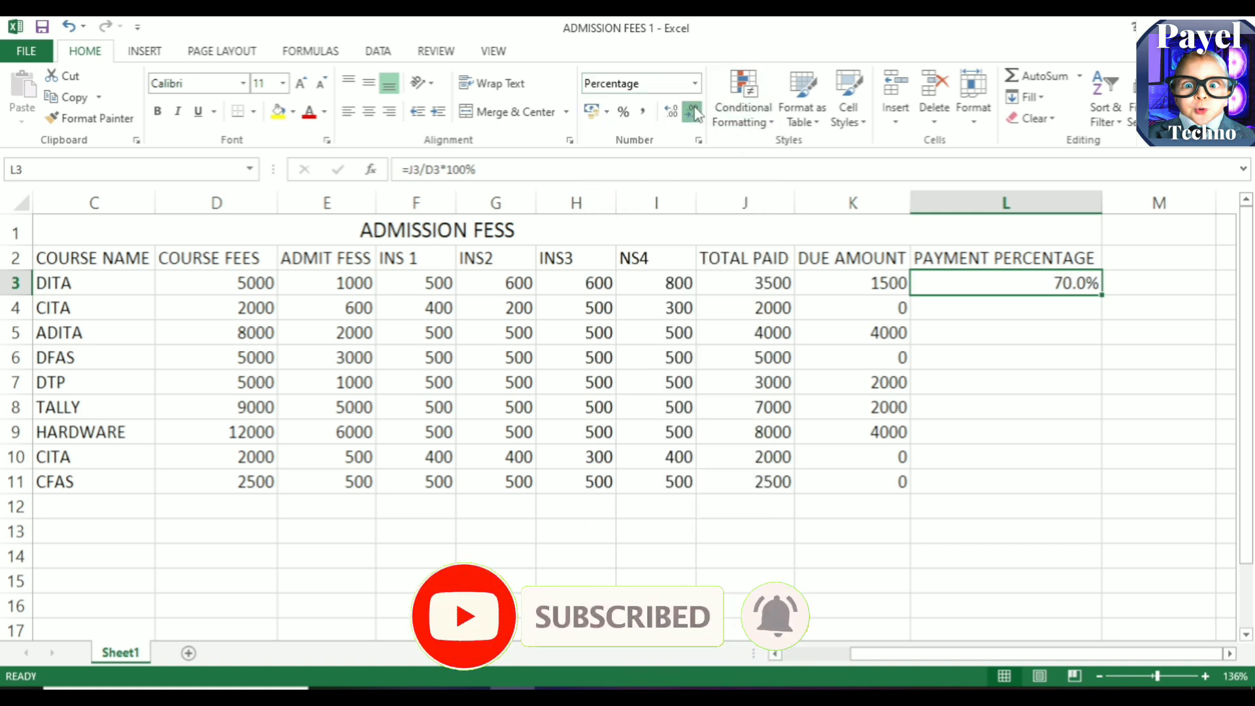
pyautogui.click(693, 113)
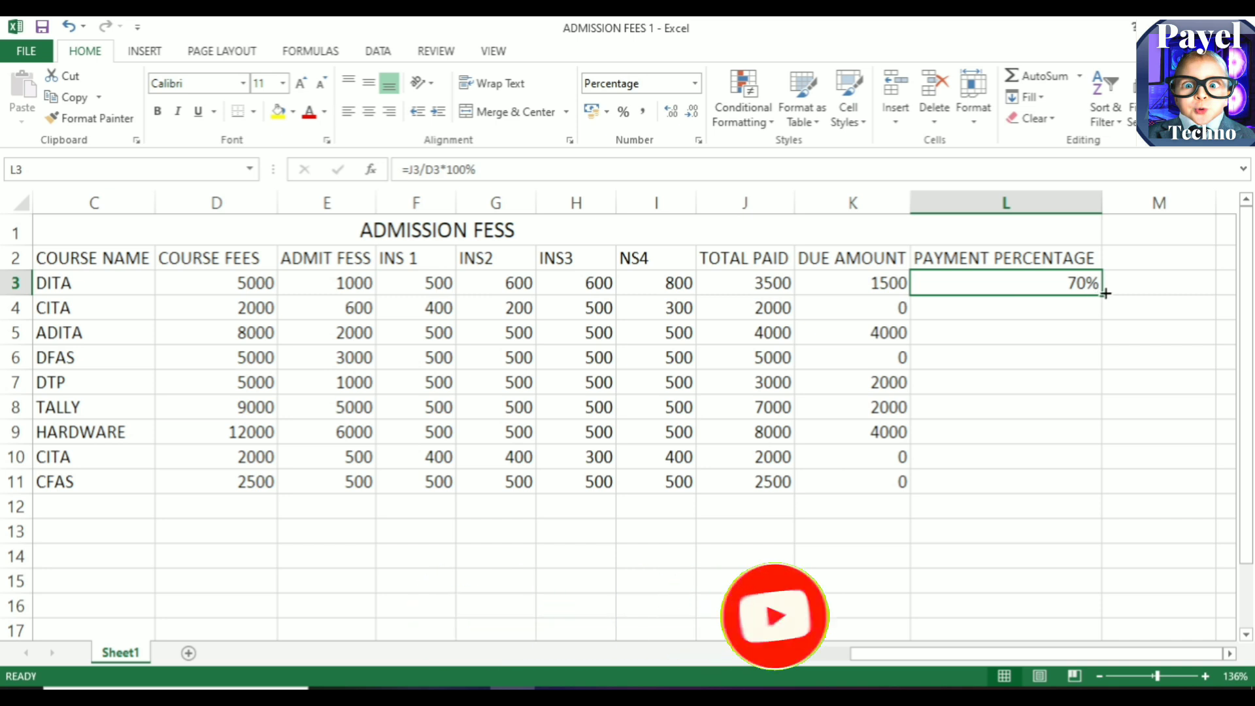
# - Fill the payment percentage formula from L3 down to L11
pyautogui.moveTo(1099, 294); pyautogui.dragTo(1060, 490)
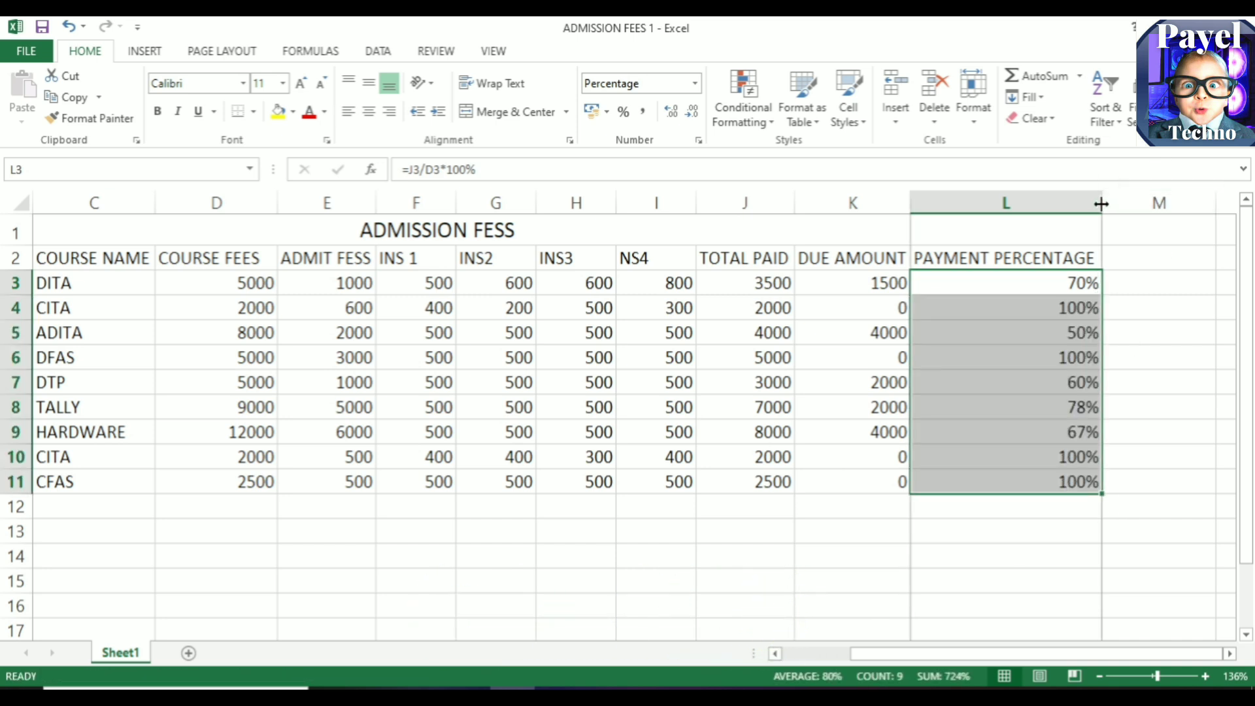
pyautogui.click(895, 600)
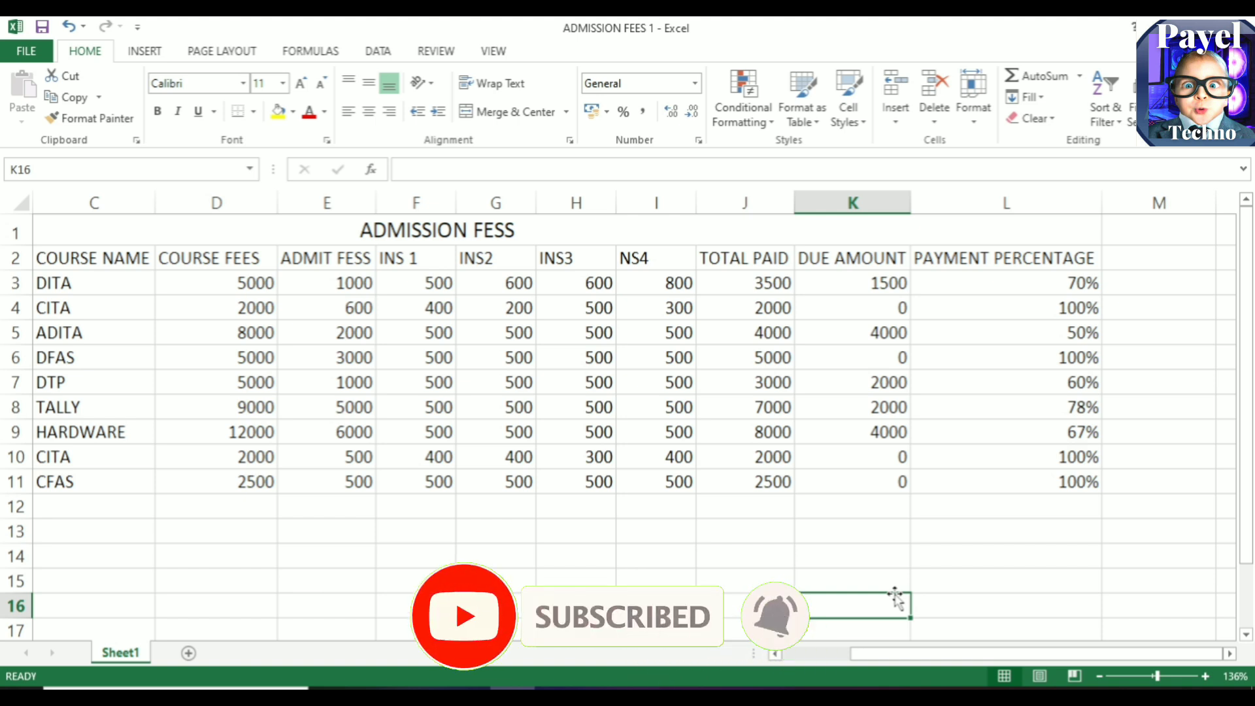
# - Try 100 and 1000 as the fourth installment of the DITA row in I3 to test the formulas
pyautogui.click(666, 281)
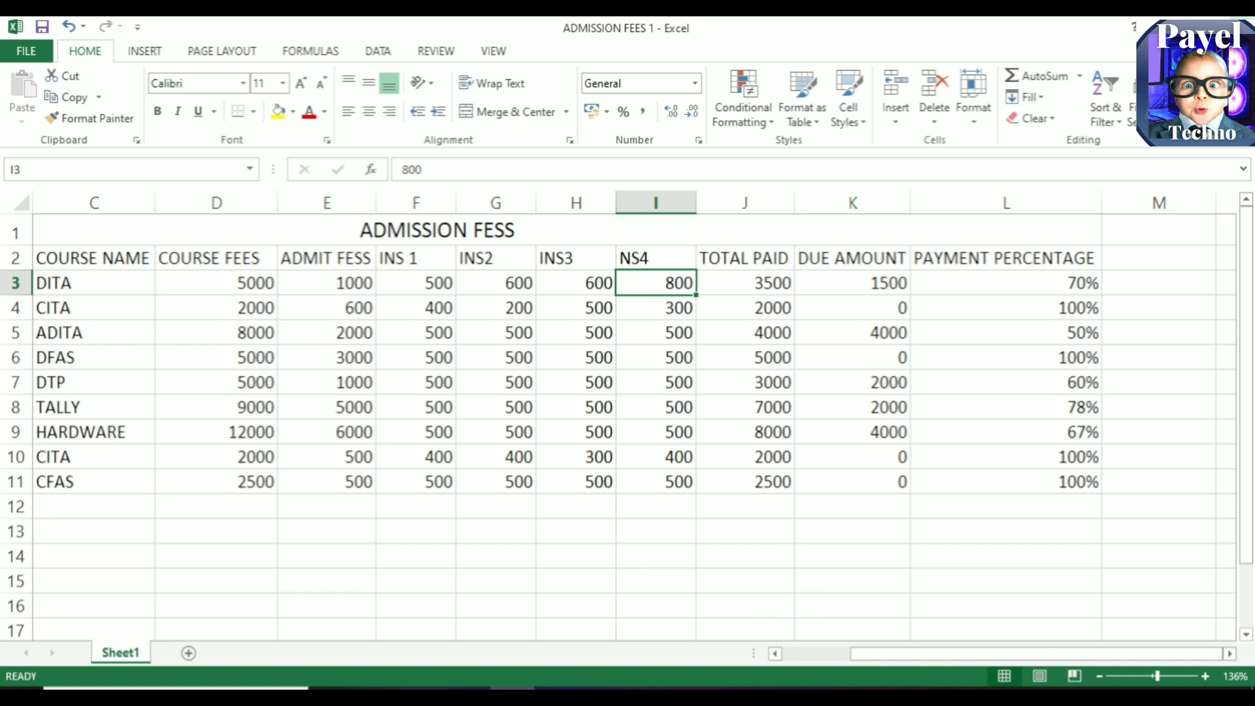
pyautogui.write('100')
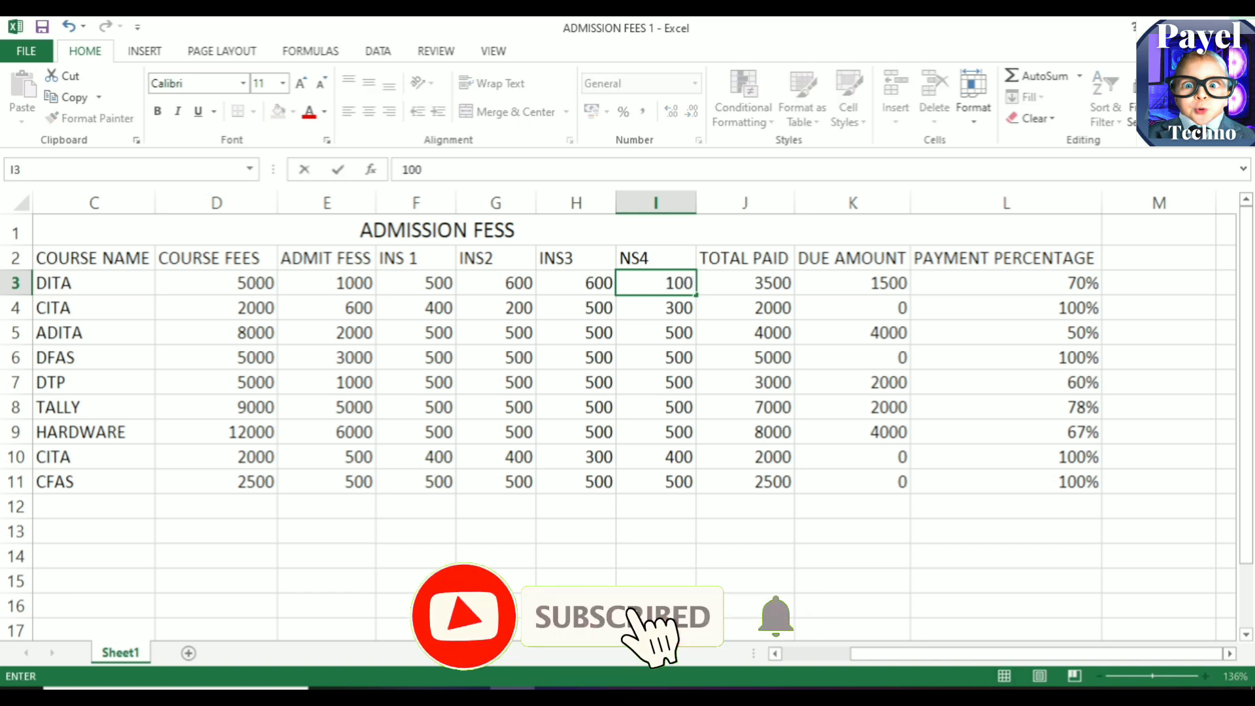
pyautogui.press('Return')
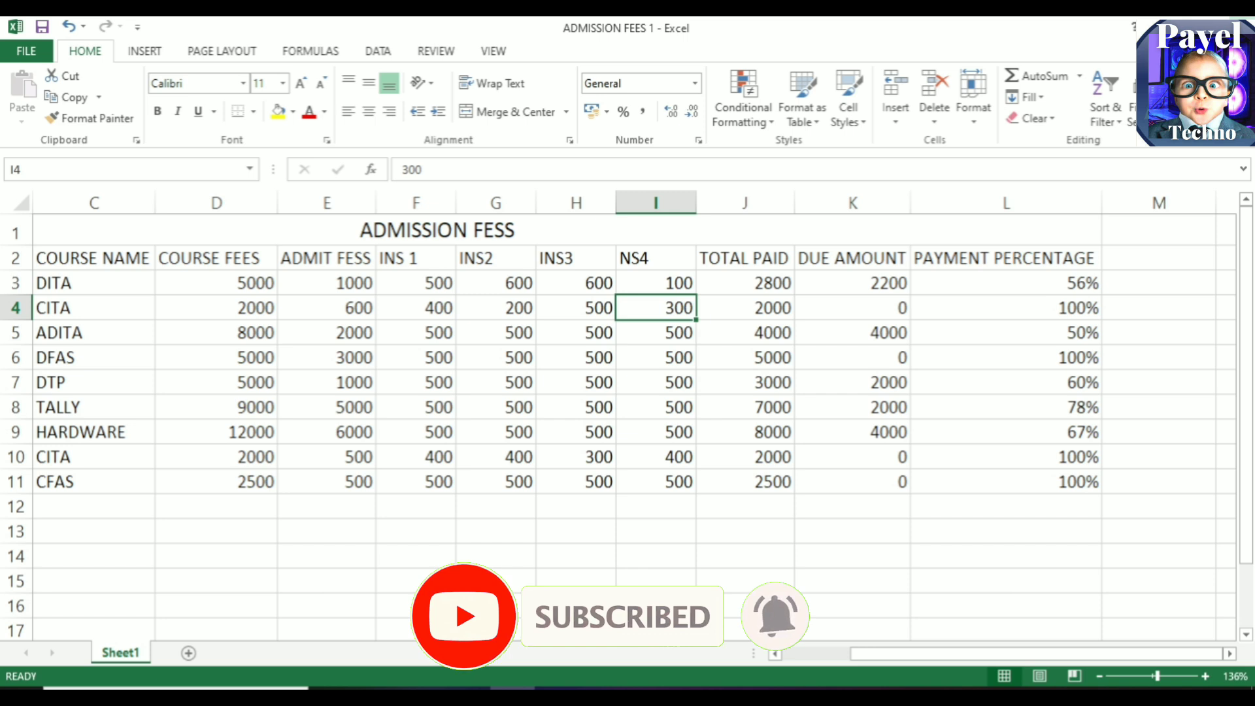
pyautogui.click(656, 283)
pyautogui.write('1')
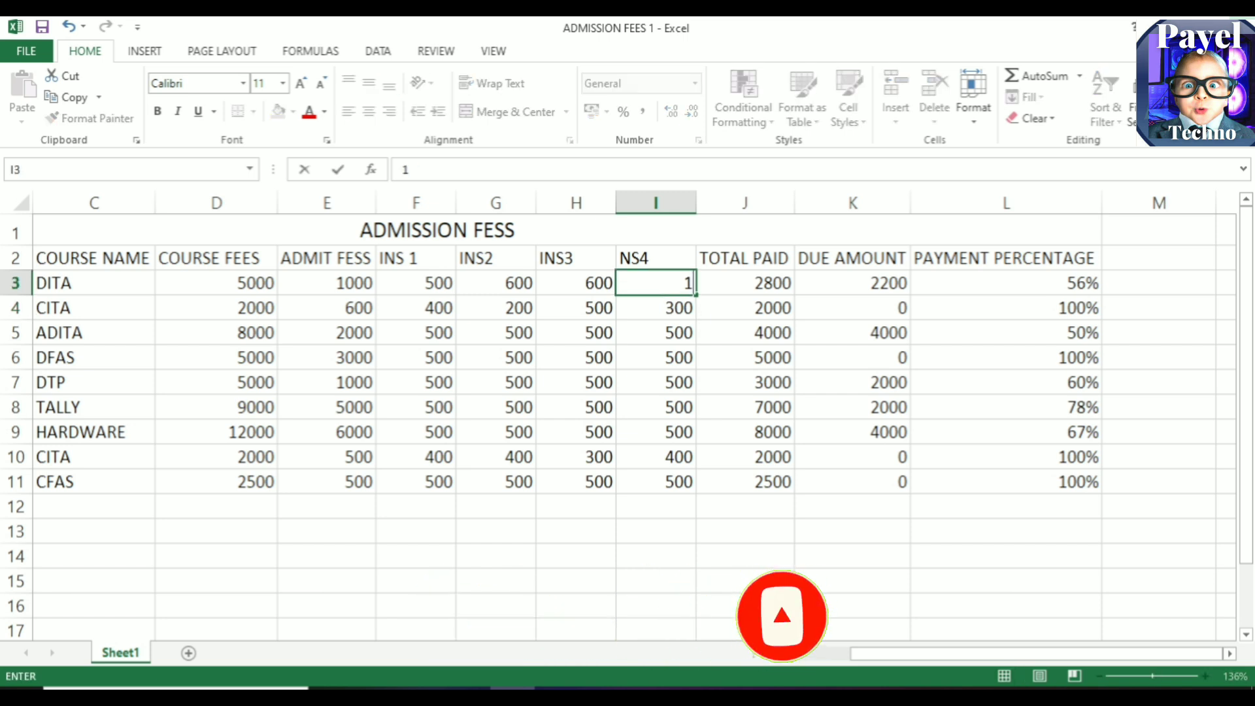
pyautogui.write('000')
pyautogui.press('Return')
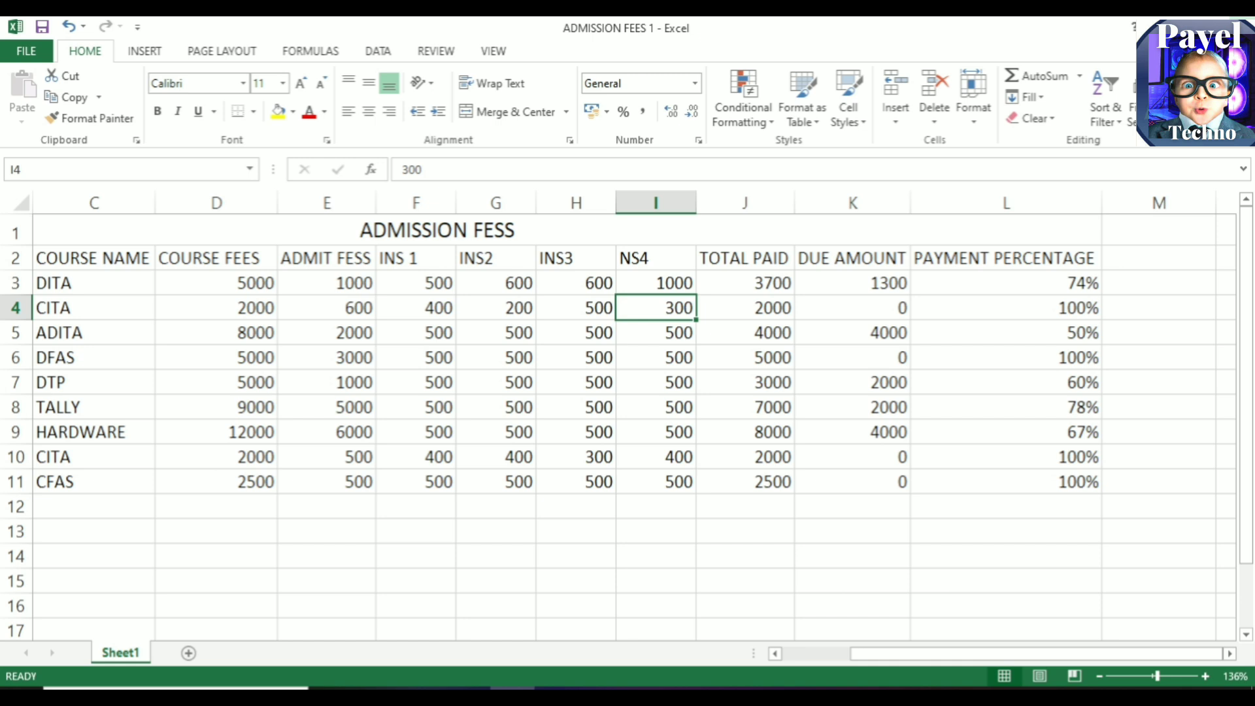
# - Set the fourth installment of the DITA row in I3 to 2000
pyautogui.click(656, 283)
pyautogui.write('200')
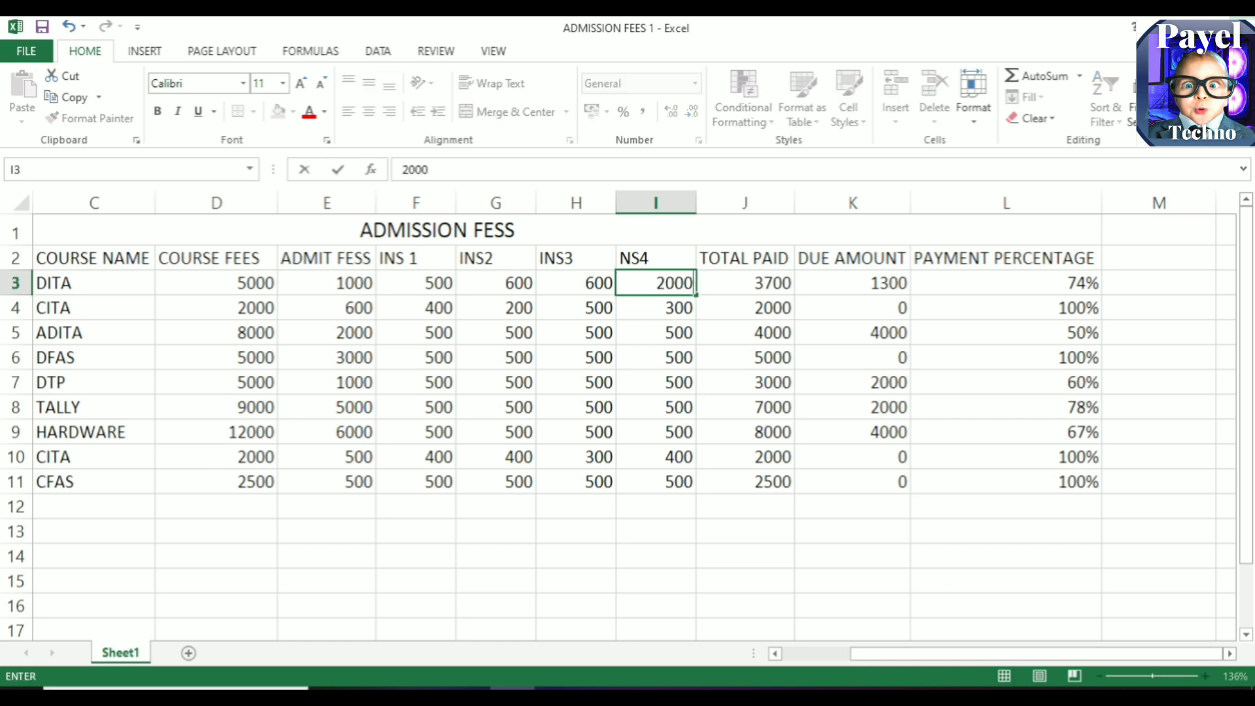
pyautogui.press('Return')
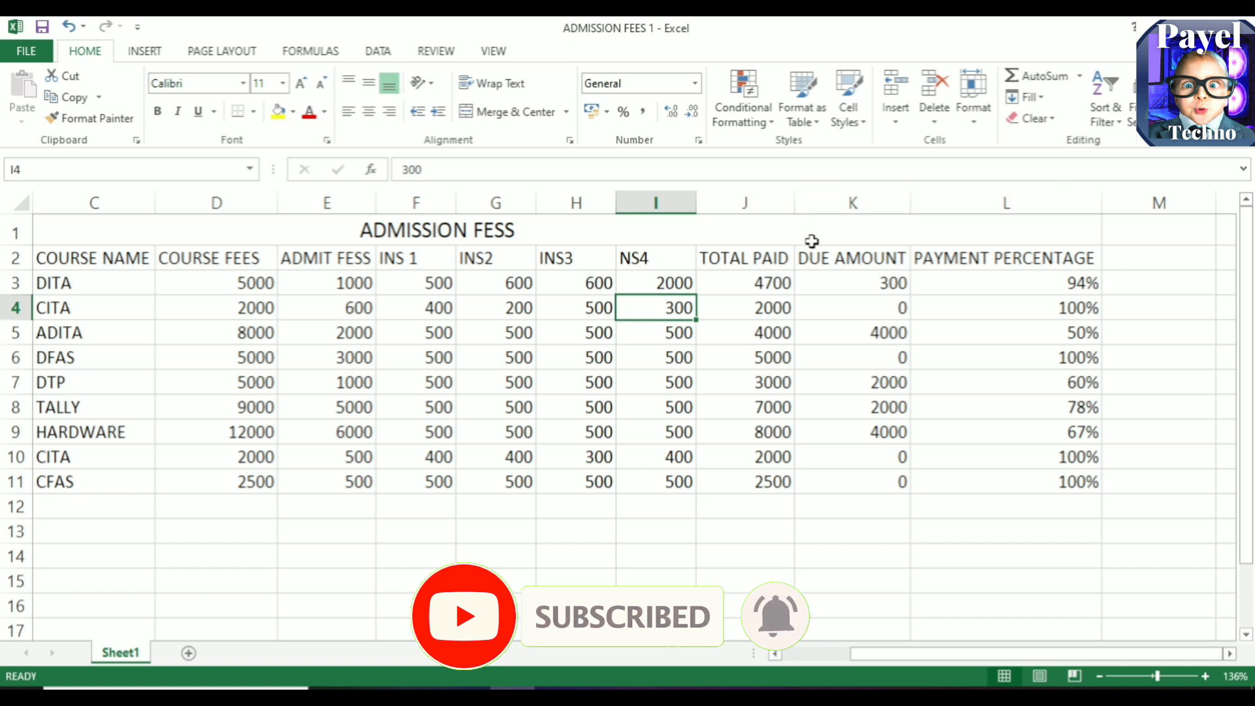
# - Insert a new column before PAYMENT PERCENTAGE and enter DUE as its header in L2
pyautogui.moveTo(848, 260); pyautogui.dragTo(833, 473)
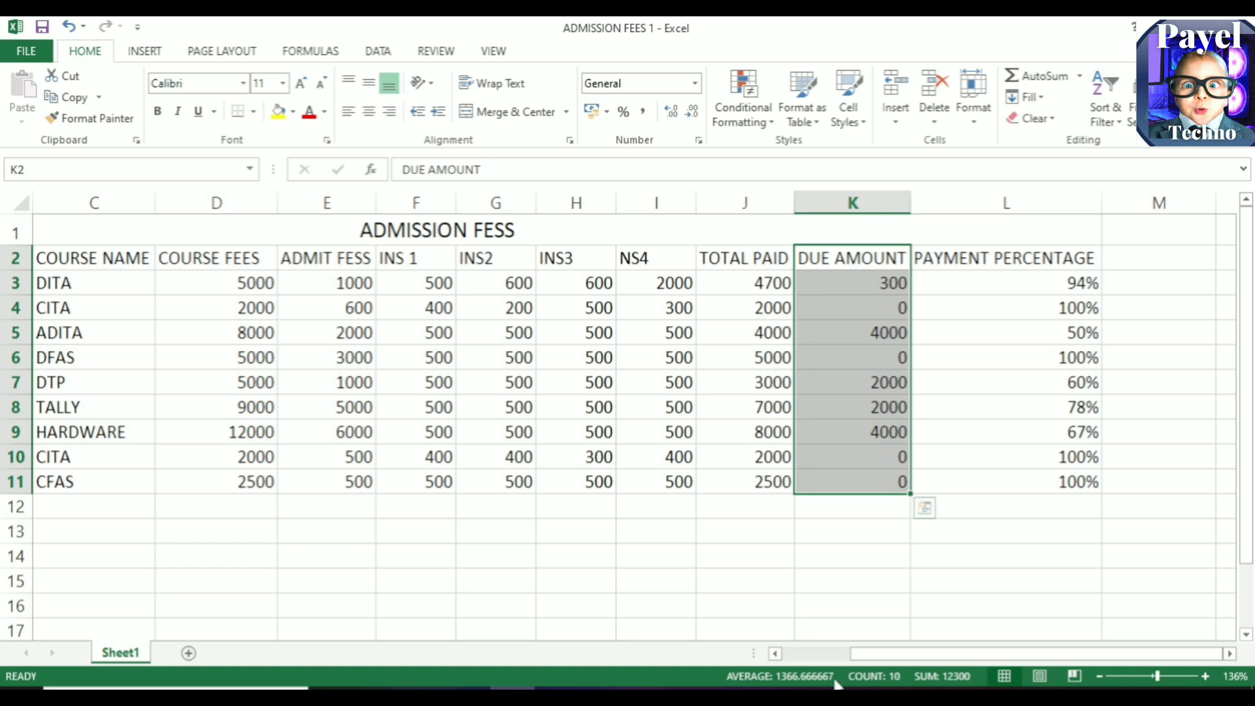
pyautogui.moveTo(895, 649)
pyautogui.mouseDown()
pyautogui.moveTo(883, 652)
pyautogui.moveTo(903, 665)
pyautogui.mouseUp()
pyautogui.click(988, 199)
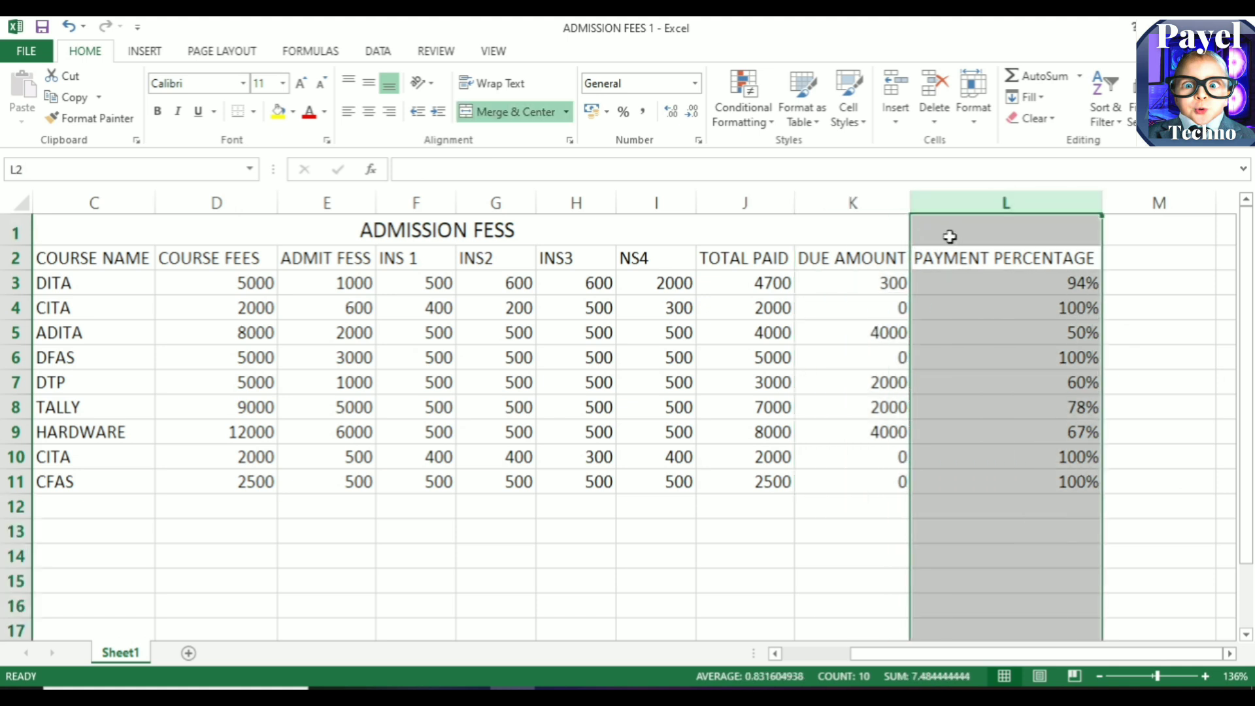
pyautogui.rightClick(1041, 207)
pyautogui.click(1081, 335)
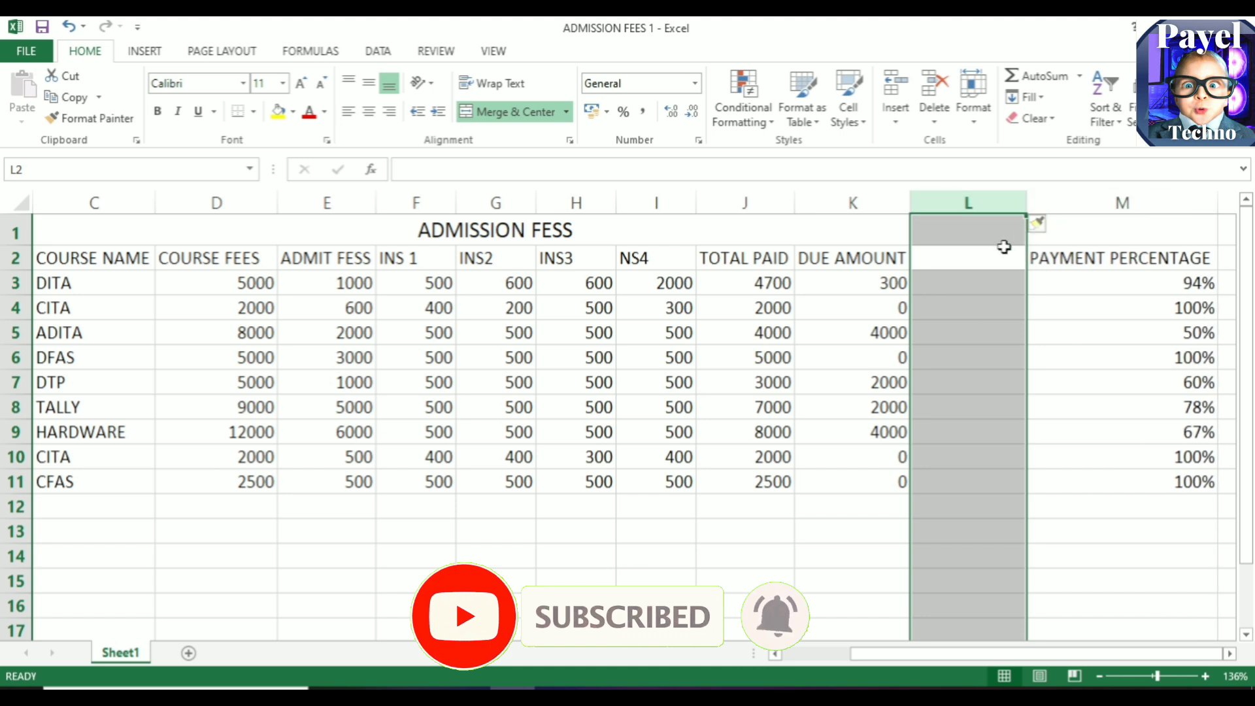
pyautogui.click(997, 253)
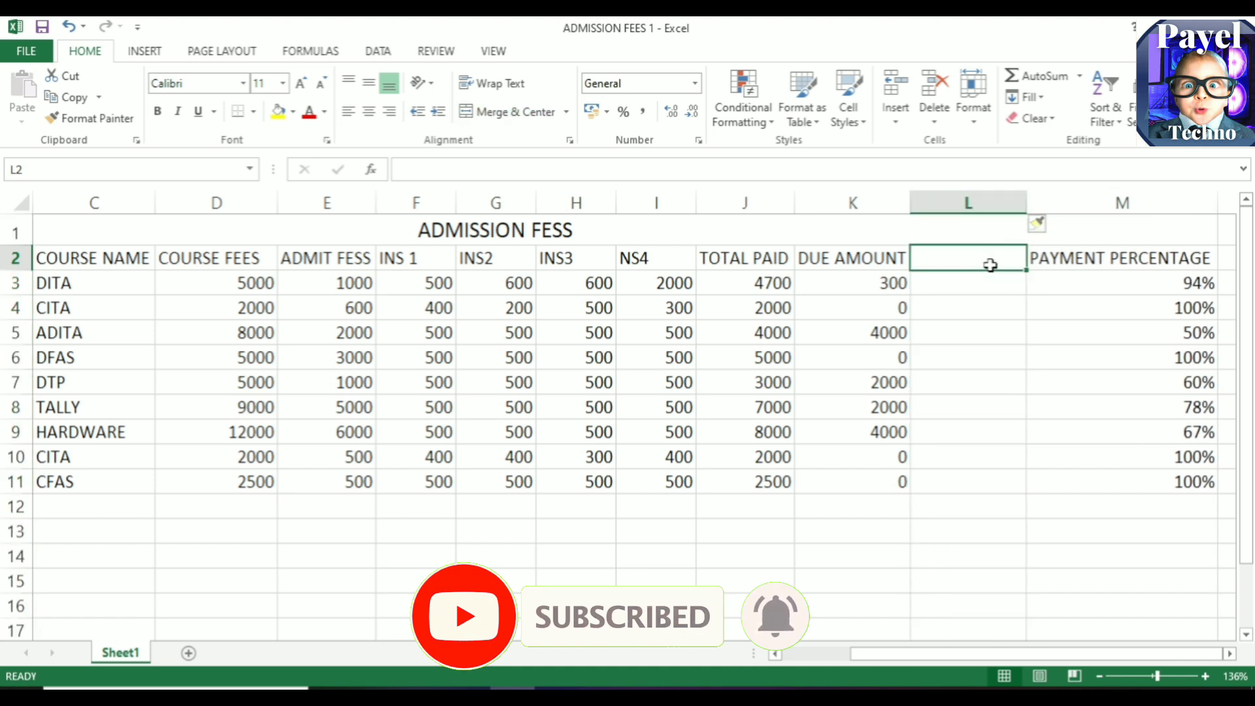
pyautogui.write('DUE')
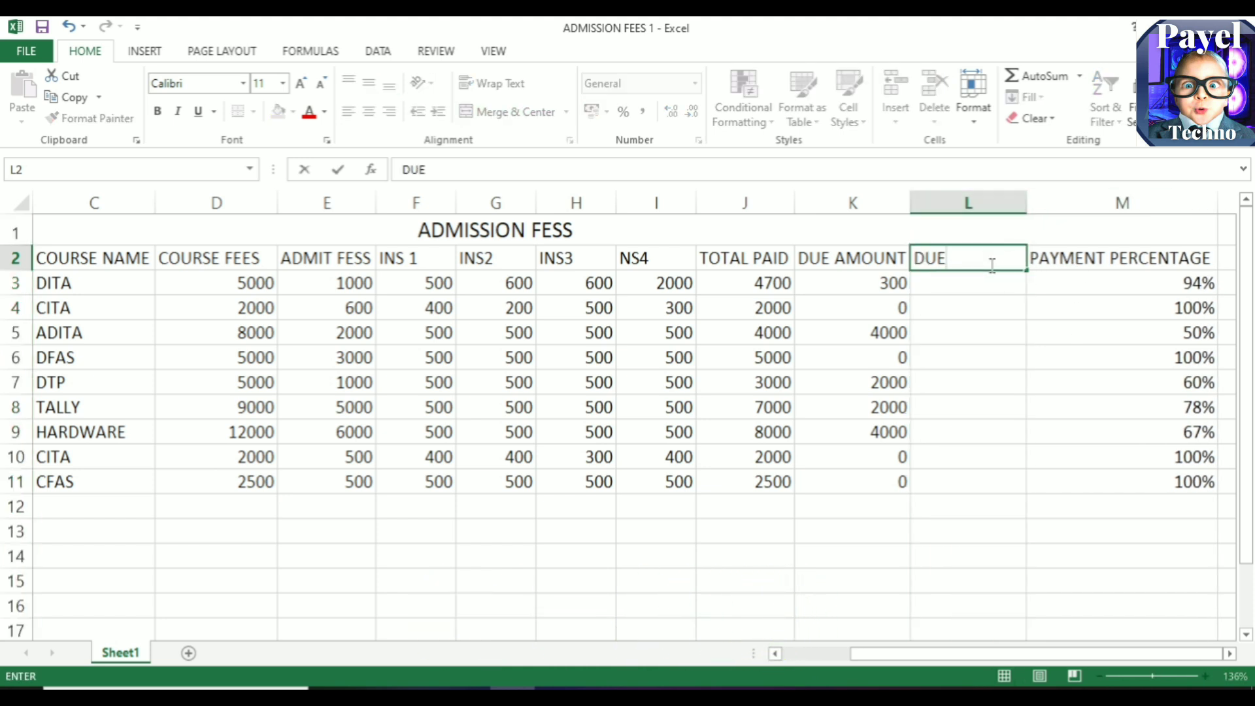
pyautogui.press('Return')
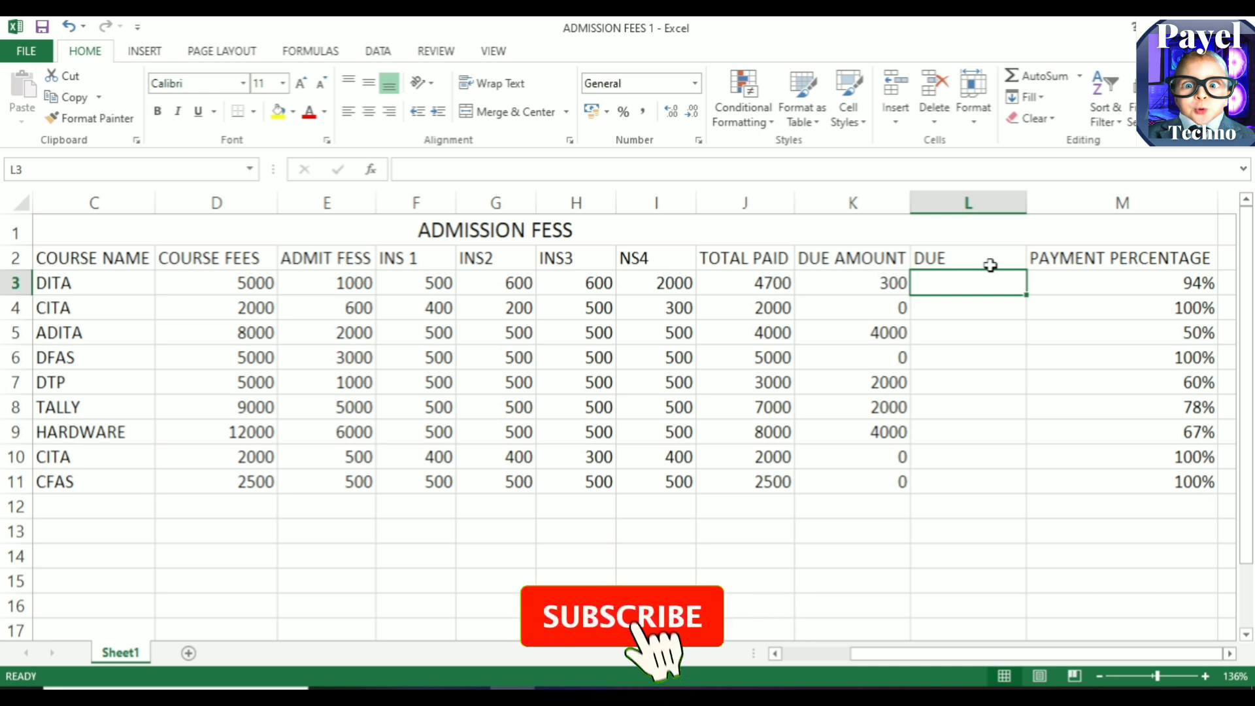
# - Begin an IF formula in L3 with the due amount in K3 as the start of its logical test
pyautogui.write('=IF(')
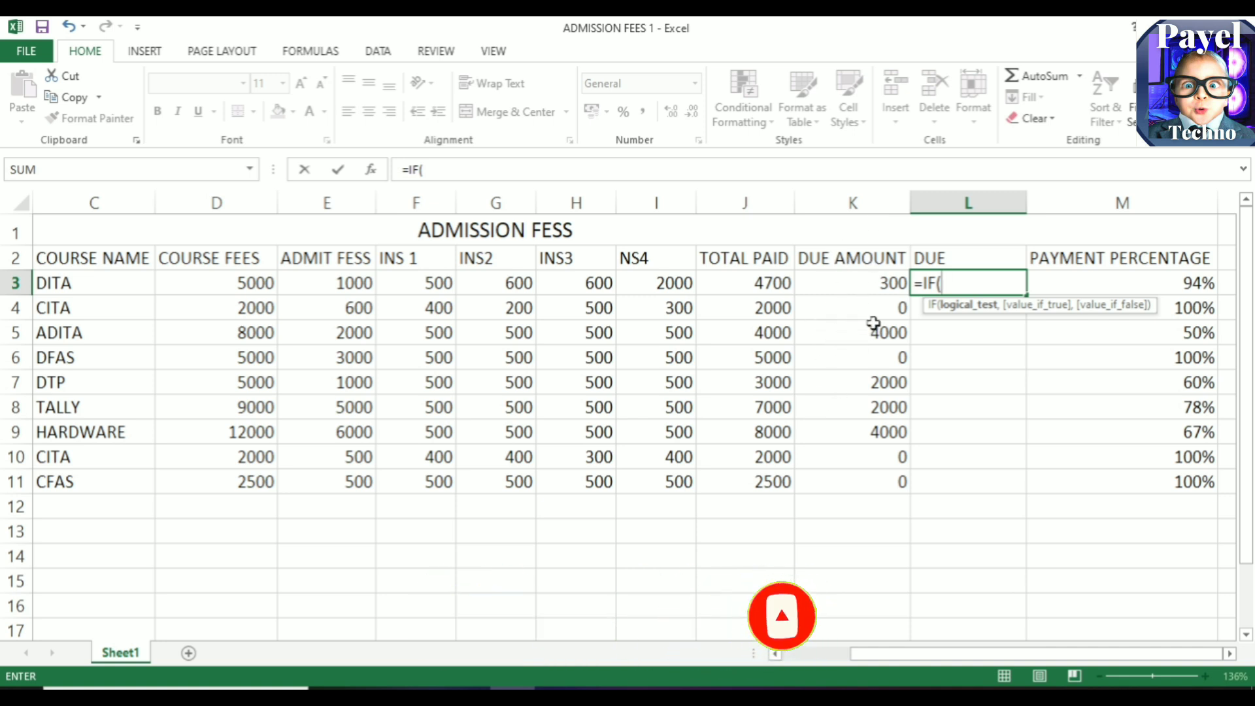
pyautogui.click(860, 281)
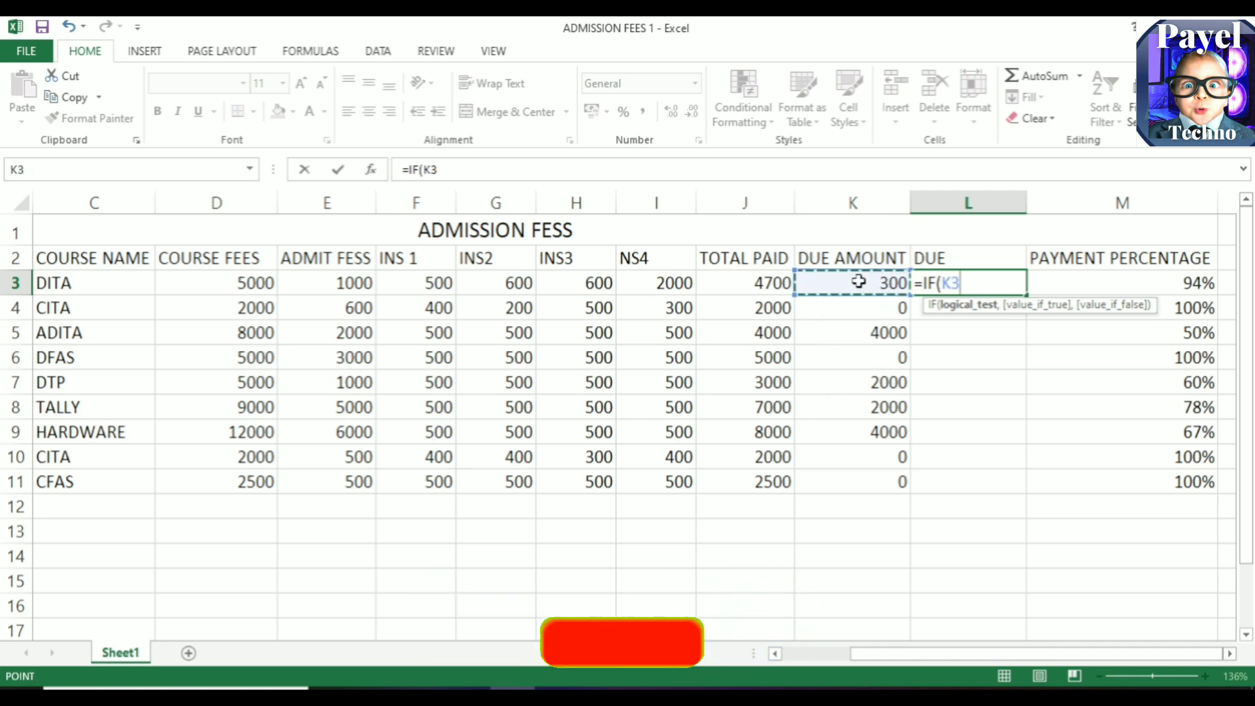